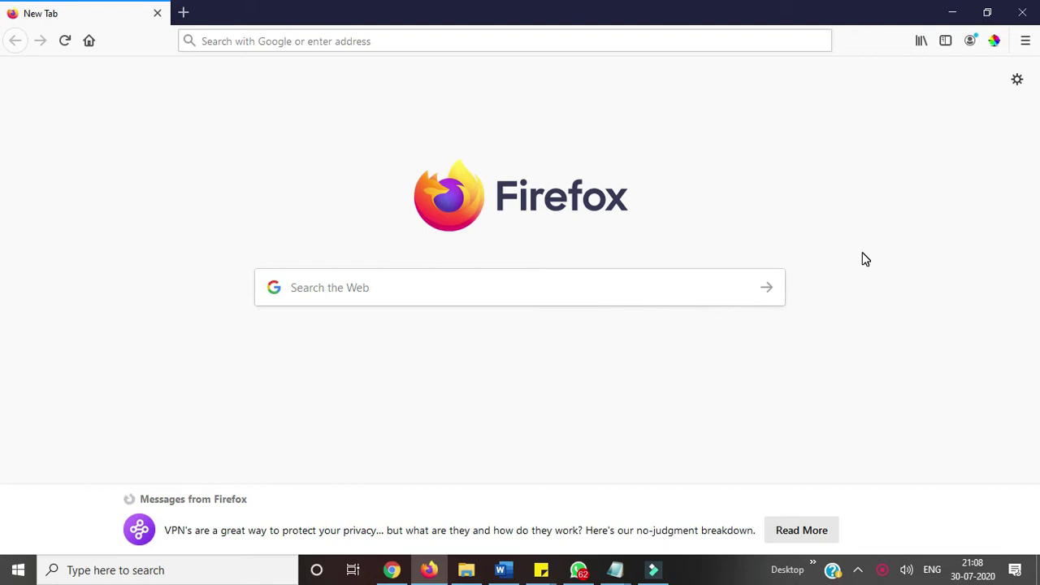
# Step: Enter airmore.com in Firefox's address bar without the autocompletion and load the site
pyautogui.click(542, 41)
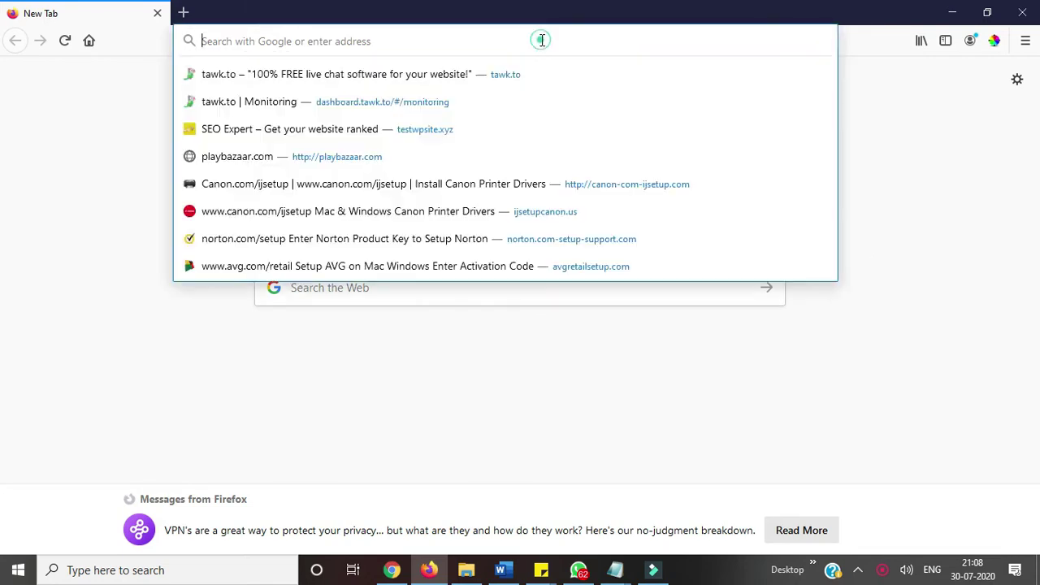
pyautogui.write('air')
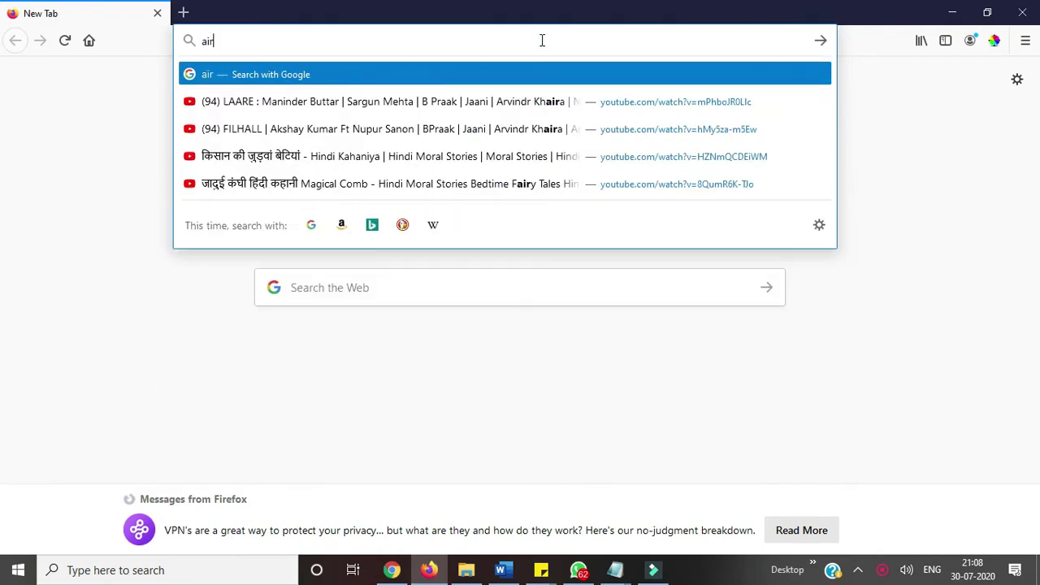
pyautogui.write('more.')
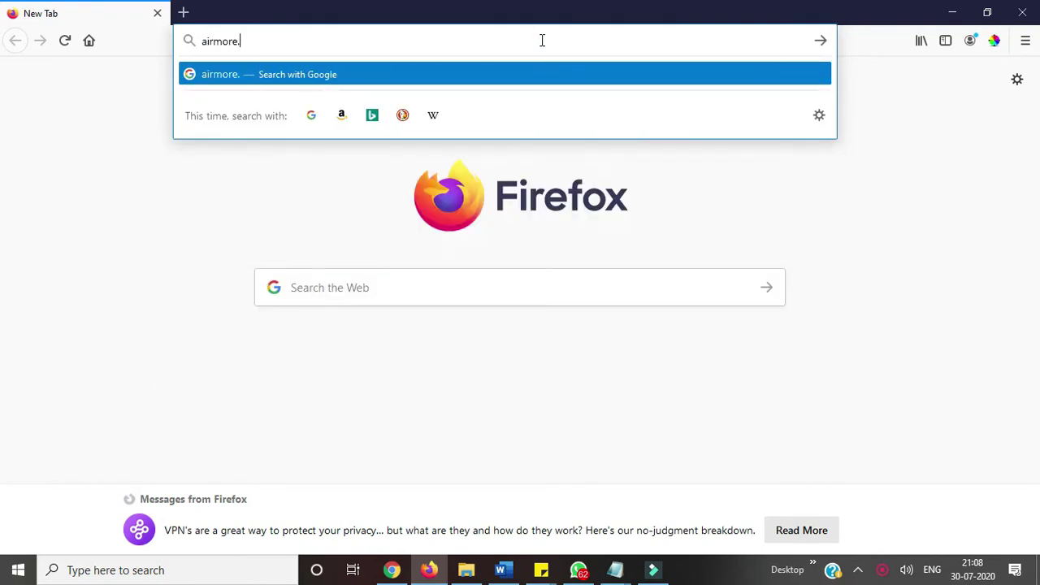
pyautogui.write('com')
pyautogui.press('Return')
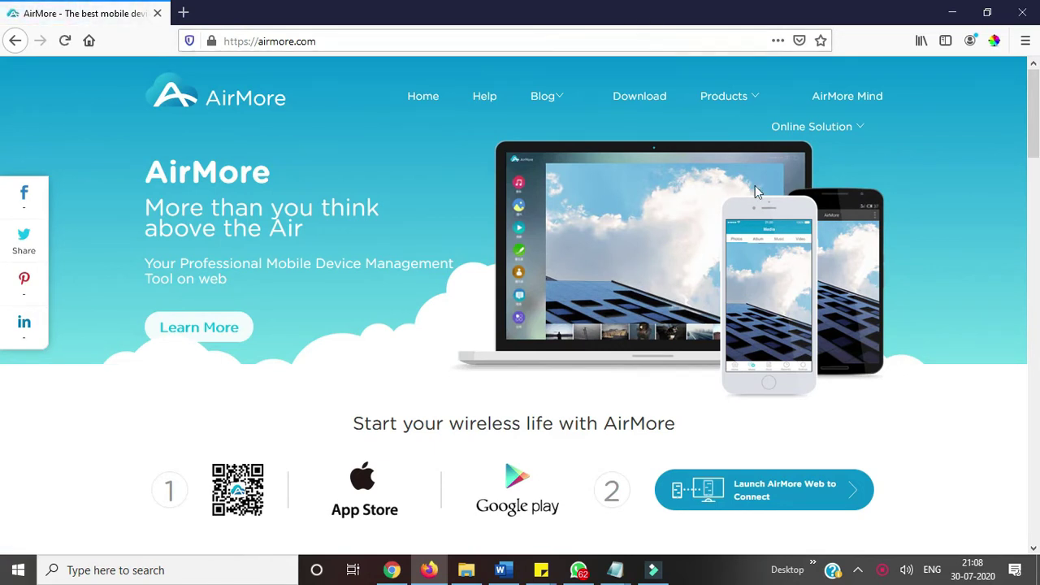
# Step: Launch AirMore Web and wait for the iPhone dashboard showing 29 pictures and 1.74 GB free
pyautogui.click(789, 499)
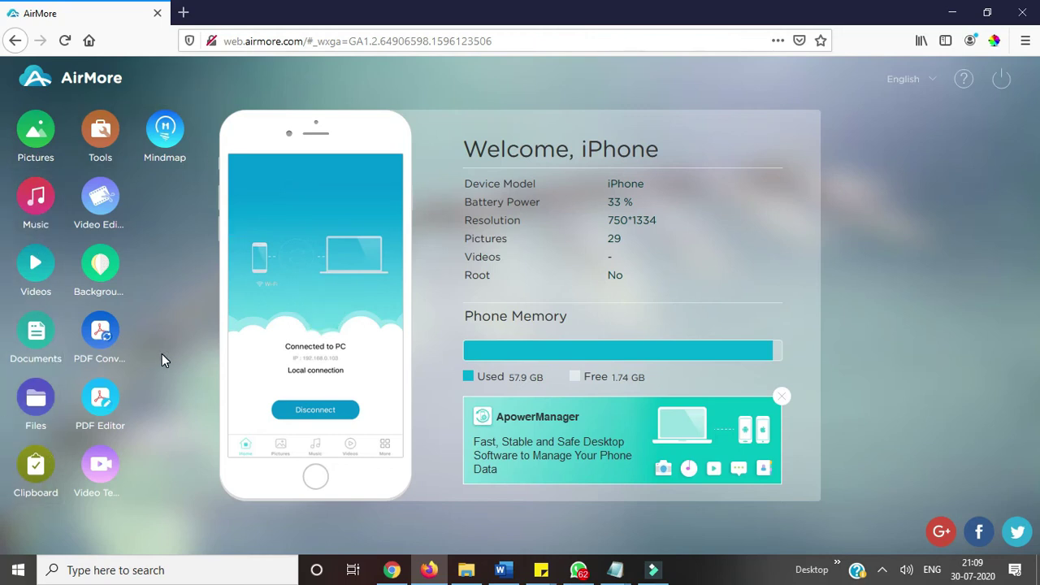
# Step: In Pictures, select the 2020/01/14 and 2019/12/27 photos and export them as a zip
pyautogui.click(44, 149)
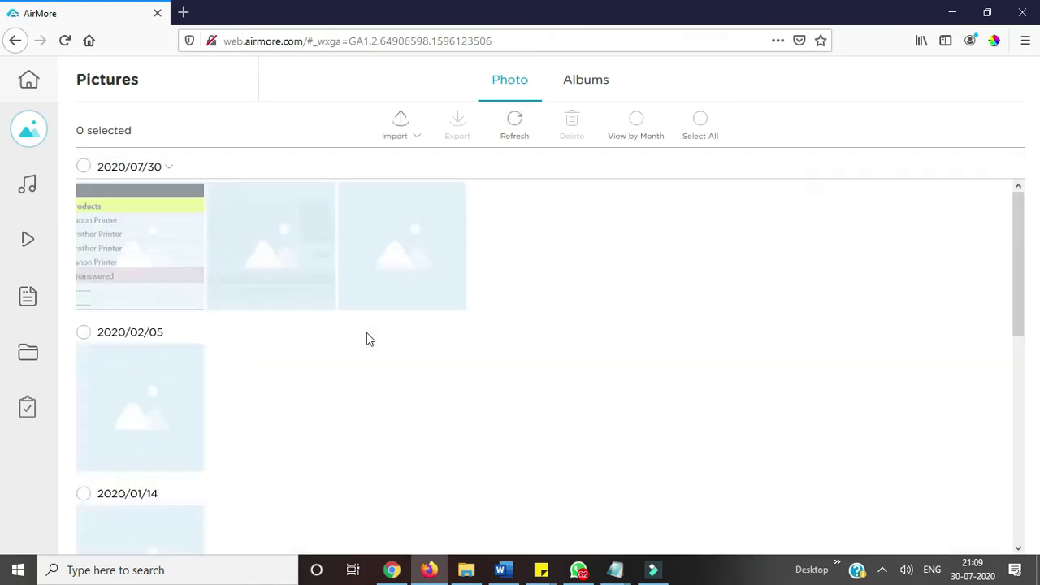
pyautogui.scroll(-2, 441, 481)
pyautogui.scroll(-5, 439, 481)
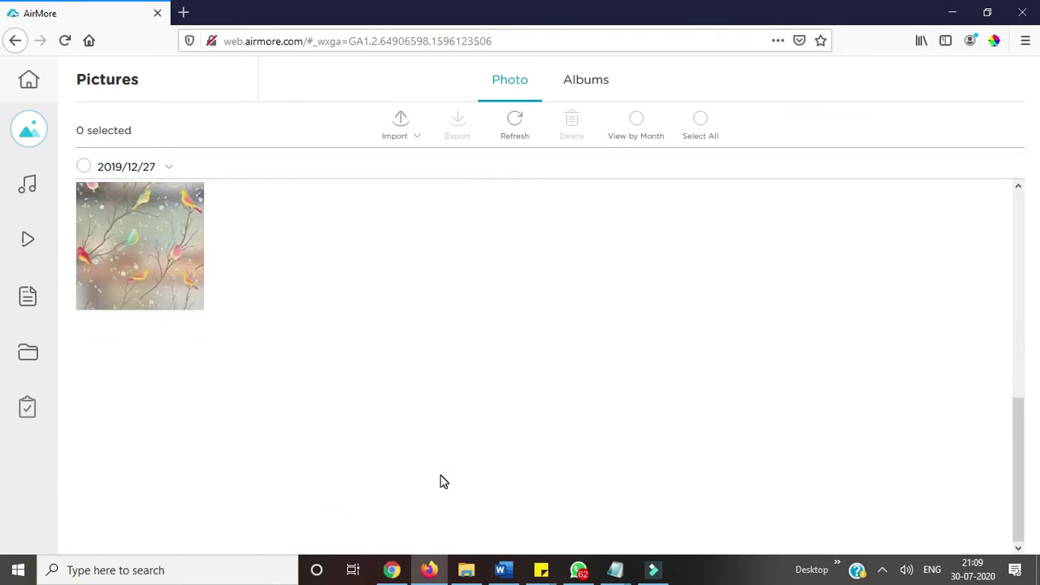
pyautogui.scroll(1, 439, 481)
pyautogui.scroll(2, 439, 481)
pyautogui.scroll(2, 440, 481)
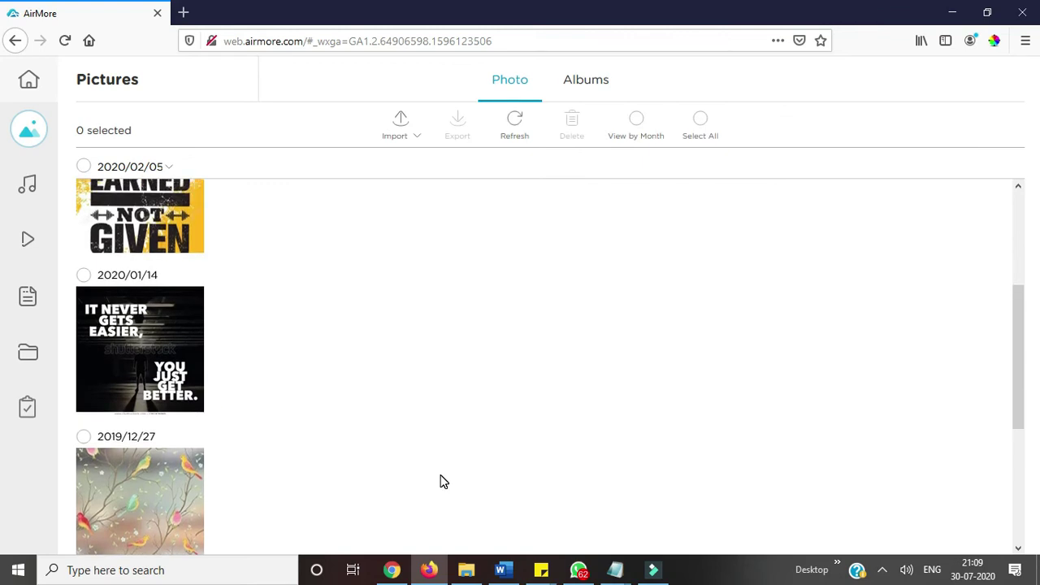
pyautogui.scroll(1, 440, 481)
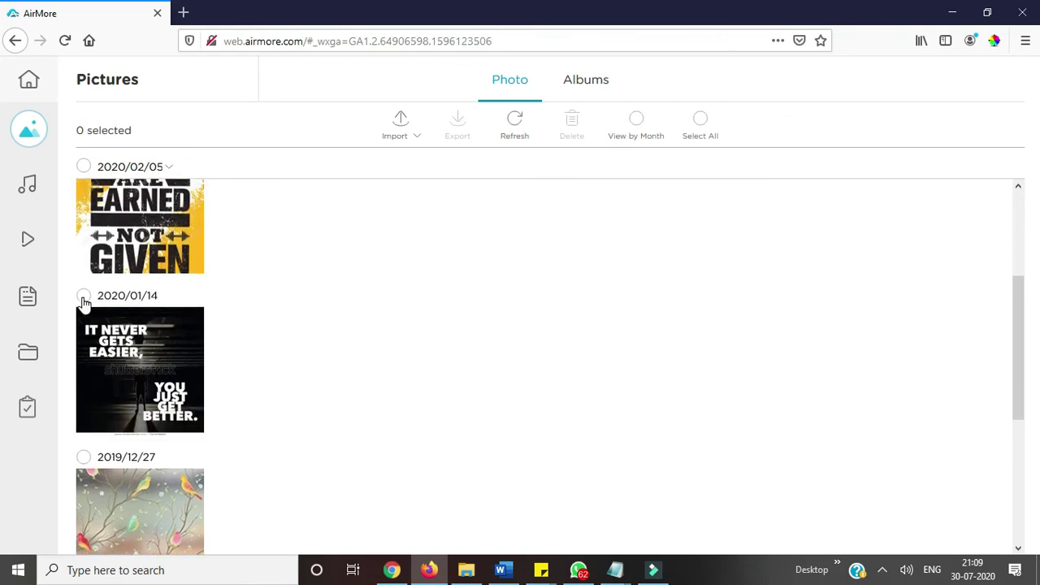
pyautogui.click(84, 297)
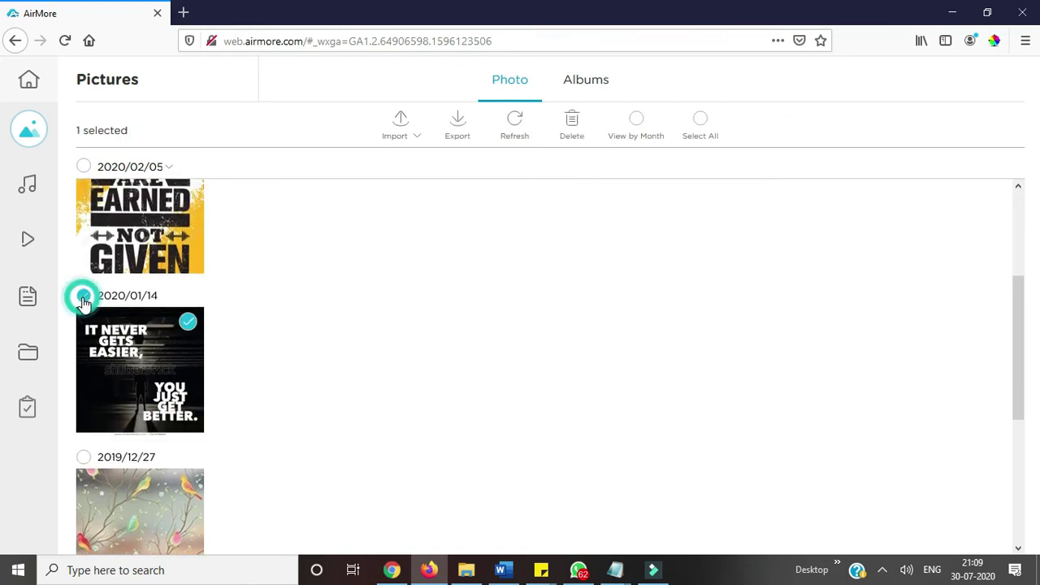
pyautogui.click(85, 457)
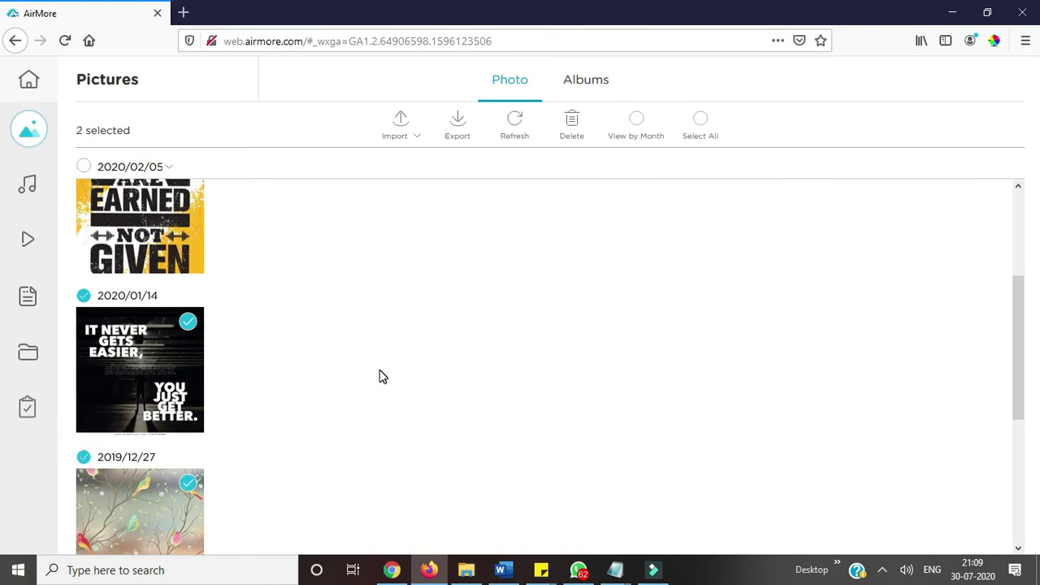
pyautogui.click(454, 139)
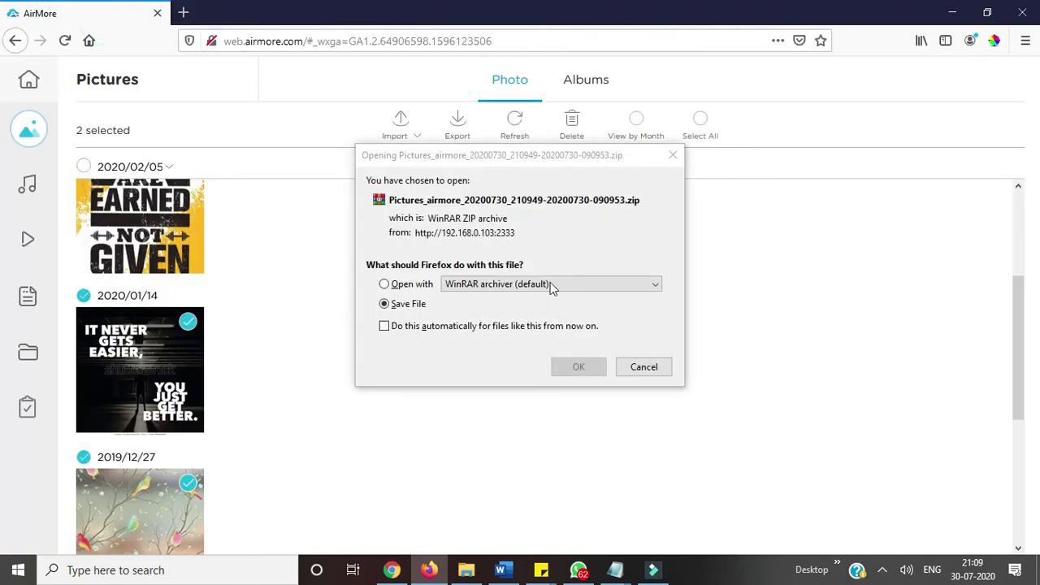
# Step: Save the Pictures_airmore zip download and open the Downloads folder containing it
pyautogui.click(573, 371)
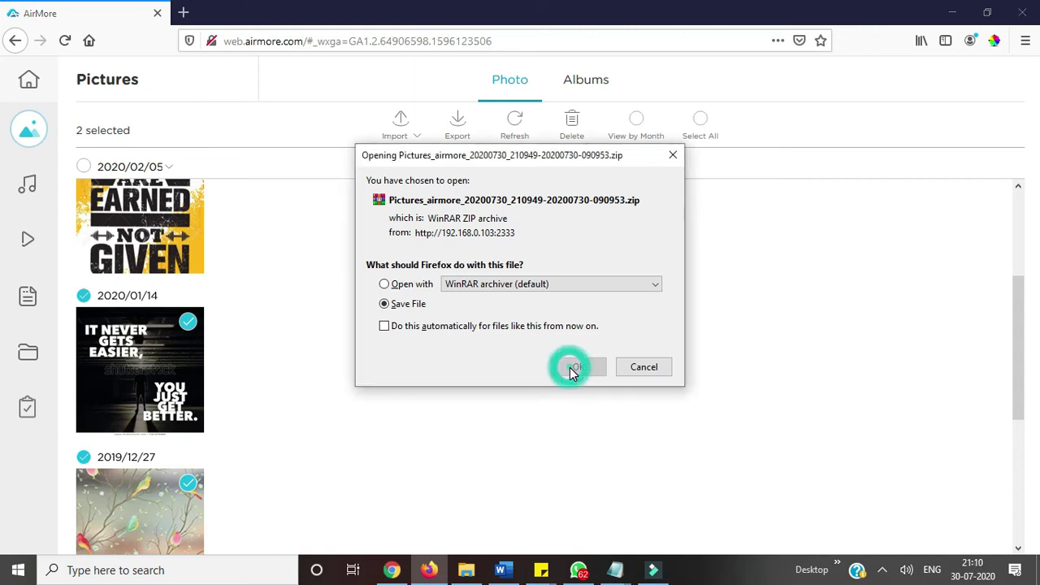
pyautogui.click(573, 370)
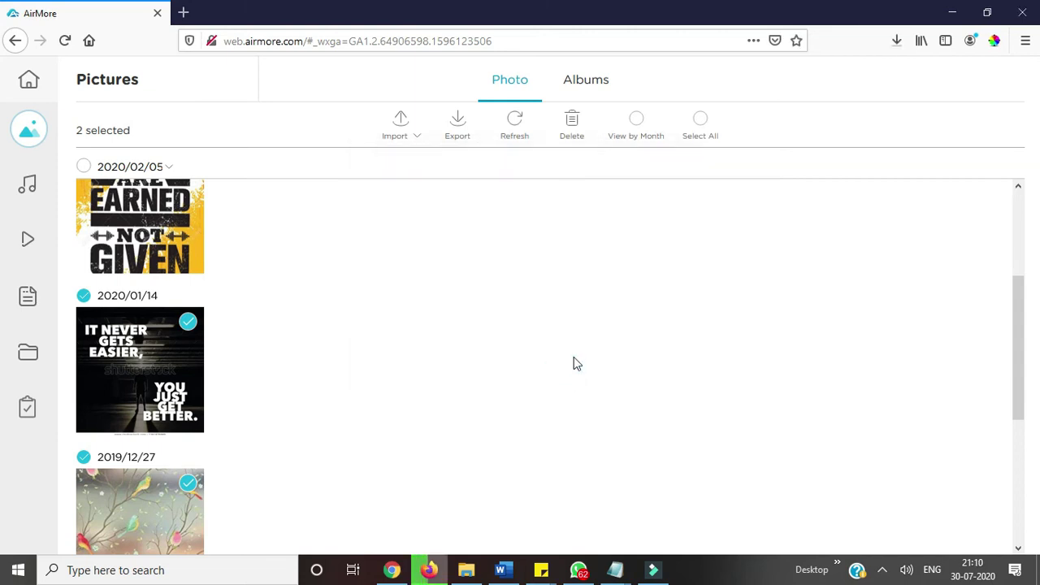
pyautogui.click(896, 42)
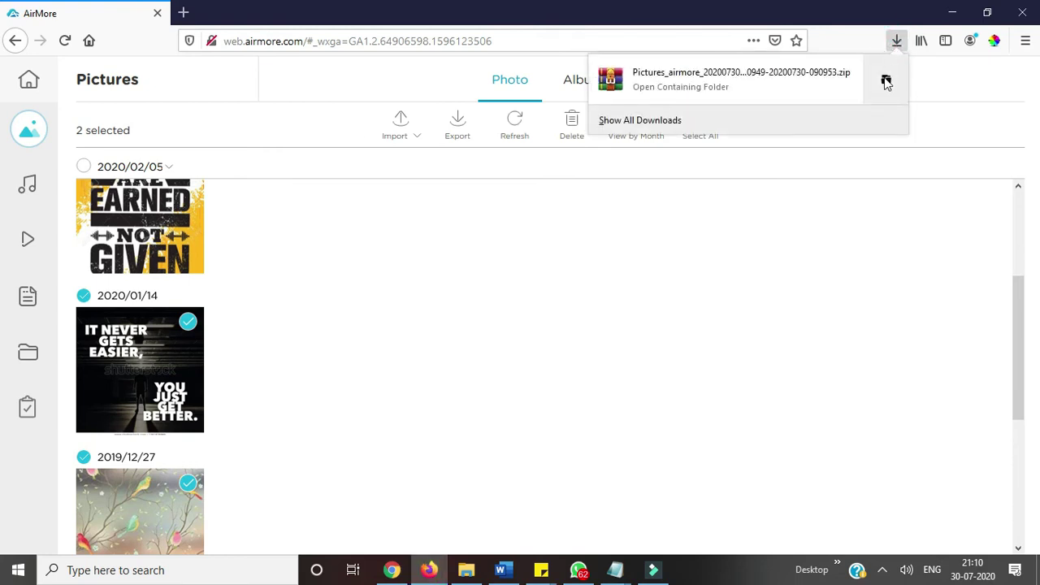
pyautogui.click(885, 80)
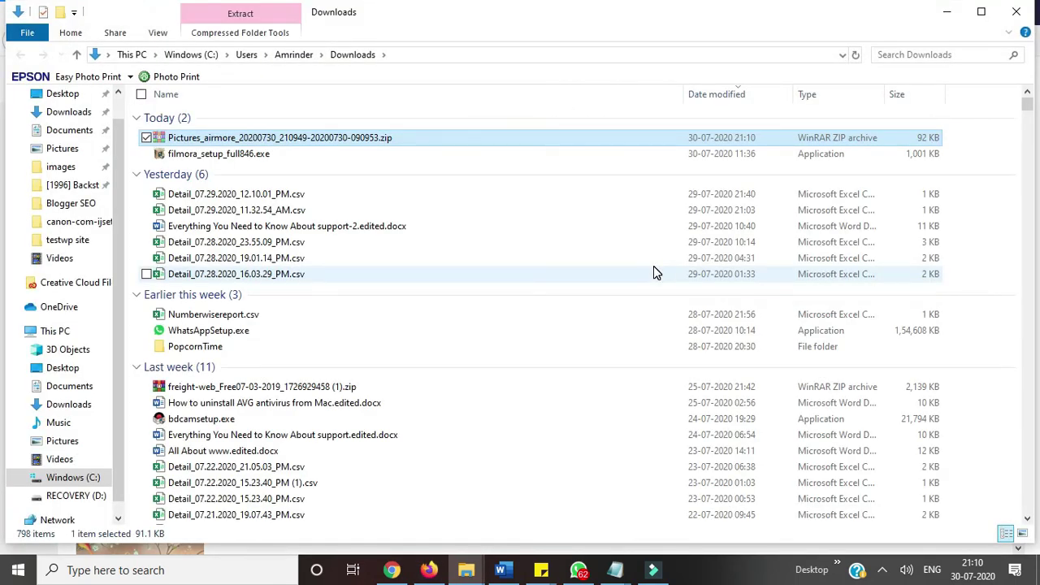
# Step: Create an Iphone folder on C: and paste the Pictures_airmore zip into it
pyautogui.click(49, 477)
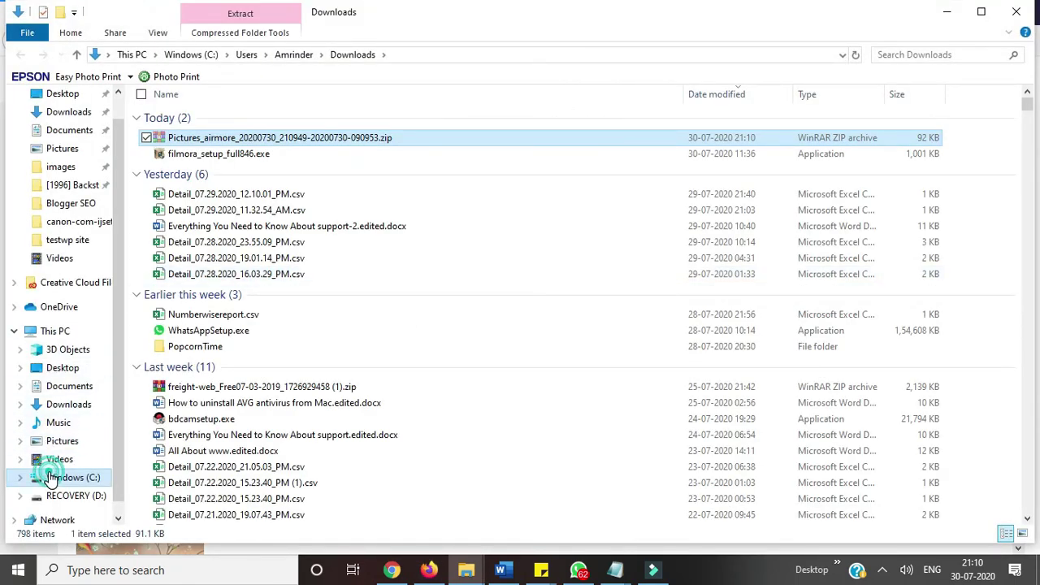
pyautogui.click(58, 12)
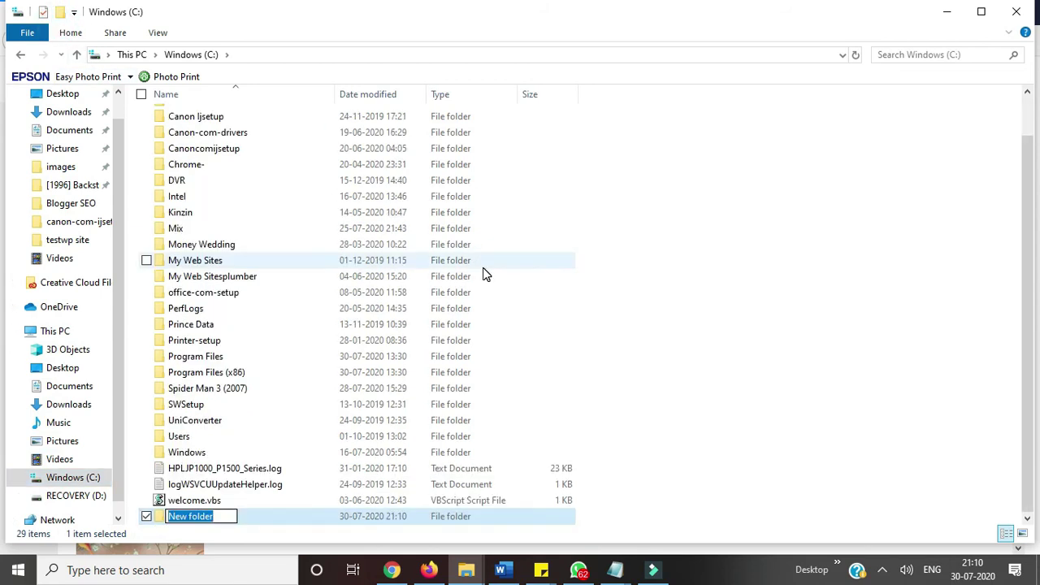
pyautogui.write('Iphone')
pyautogui.press('Return')
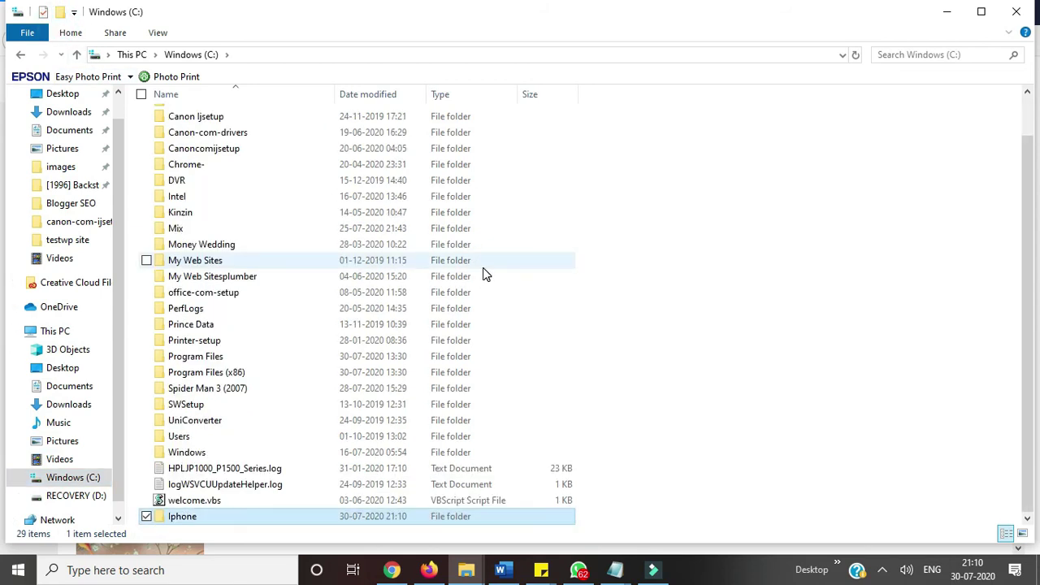
pyautogui.press('Return')
pyautogui.hotkey('ctrl', 'v')
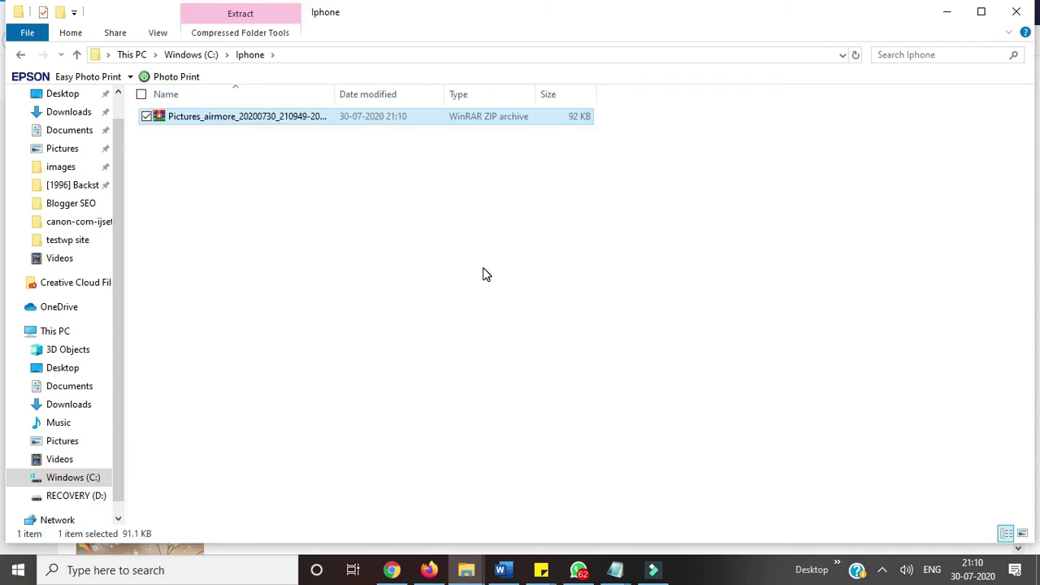
# Step: Extract the zip to a Pictures_airmore folder, check IMG_2257.JPG and IMG_2407.JP2, then go back
pyautogui.rightClick(225, 119)
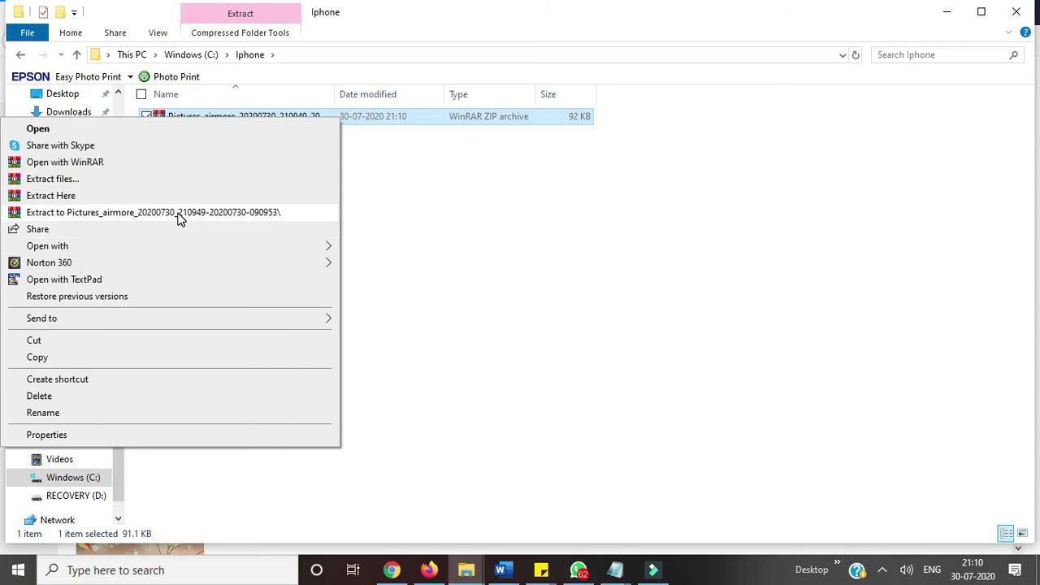
pyautogui.click(178, 213)
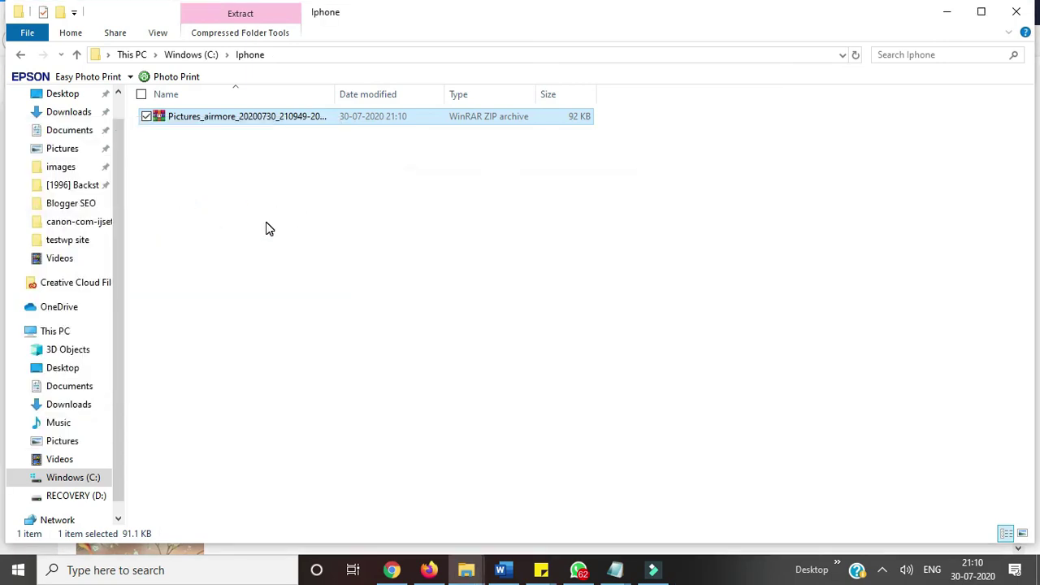
pyautogui.doubleClick(170, 116)
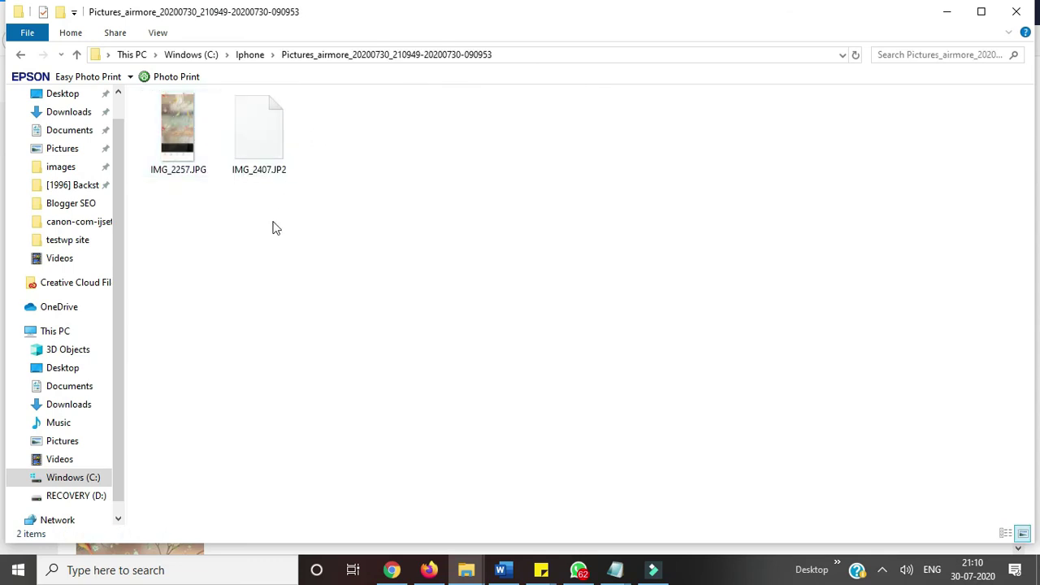
pyautogui.click(21, 56)
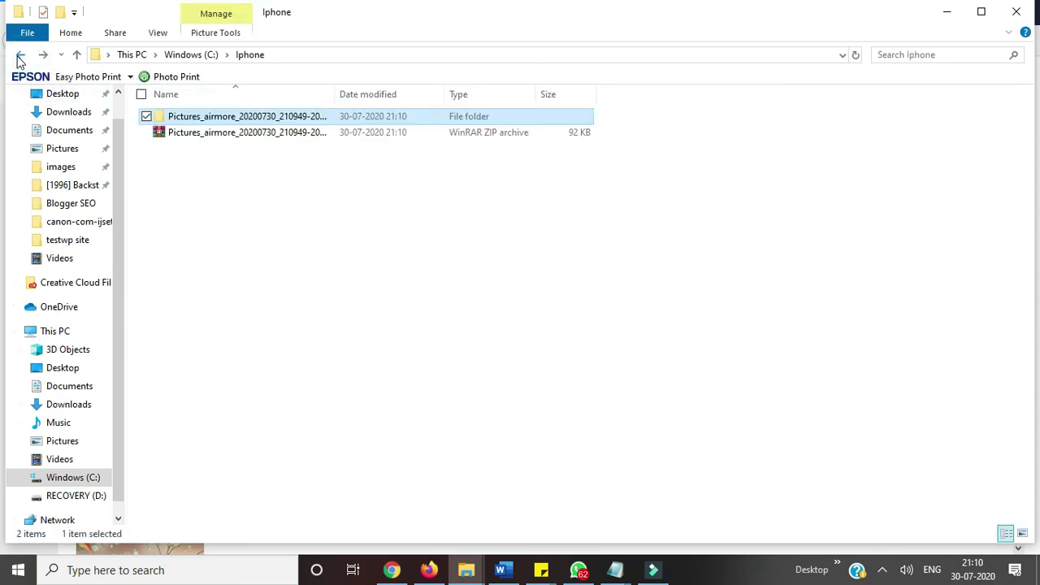
pyautogui.click(273, 263)
# Step: Switch back to Firefox and browse the AirMore Pictures list from July 2020 to December 2019
pyautogui.hotkey('alt', 'Tab')
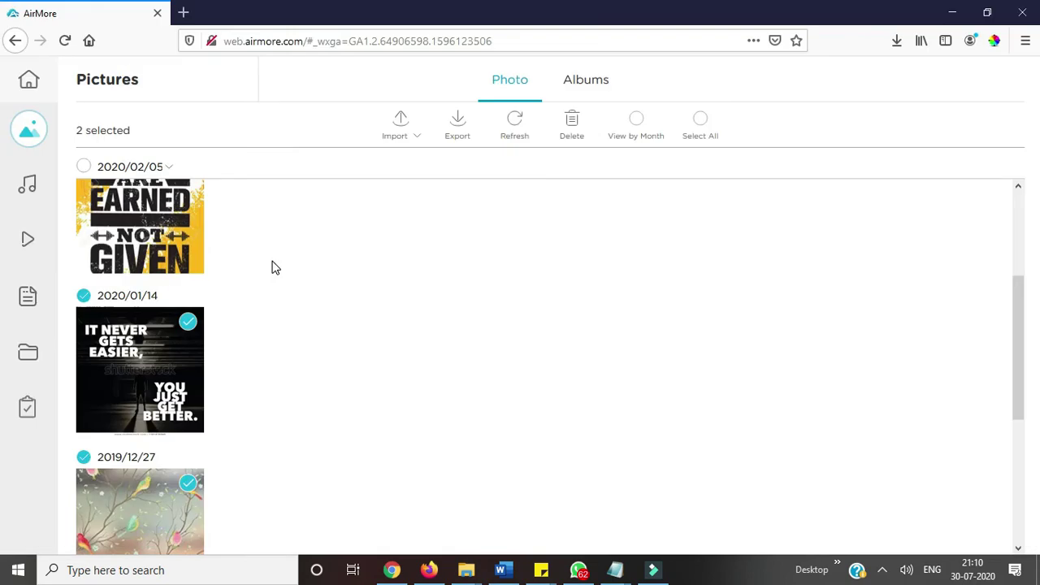
pyautogui.scroll(-2, 274, 268)
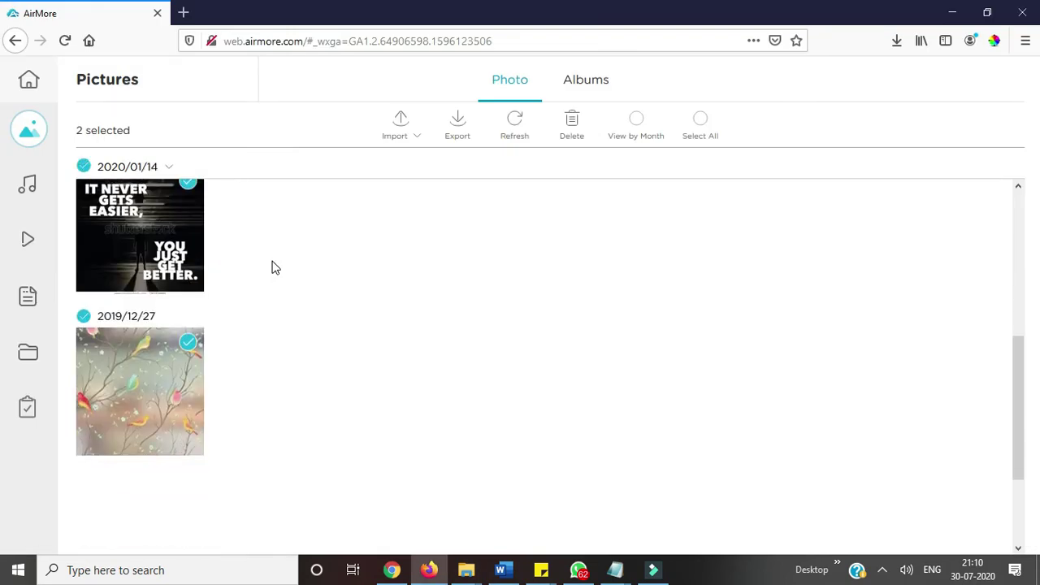
pyautogui.scroll(-2, 274, 268)
pyautogui.scroll(5, 275, 268)
pyautogui.scroll(1, 275, 268)
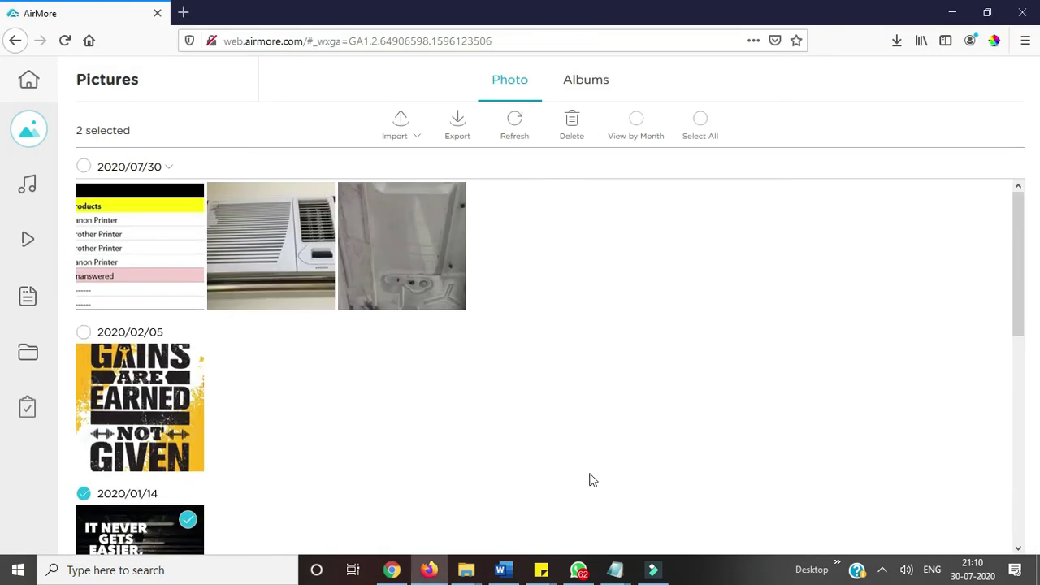
pyautogui.scroll(-5, 588, 473)
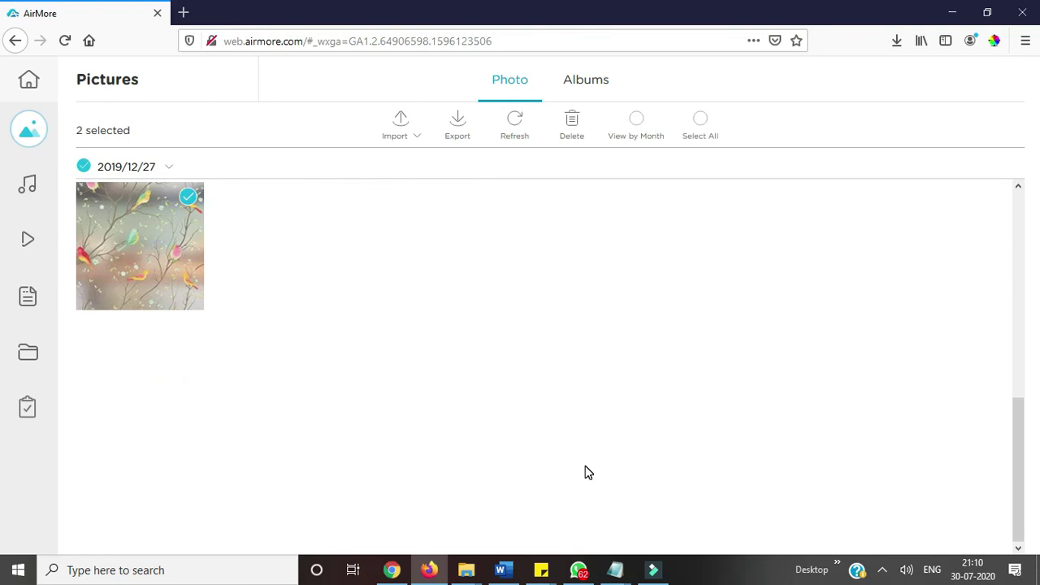
pyautogui.scroll(2, 539, 386)
pyautogui.scroll(3, 539, 387)
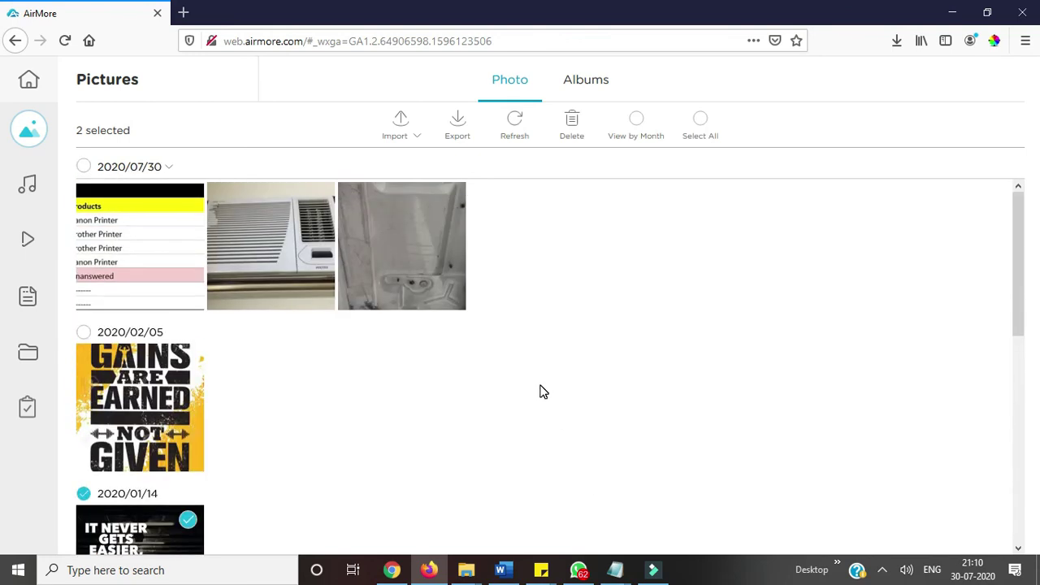
pyautogui.scroll(-5, 540, 387)
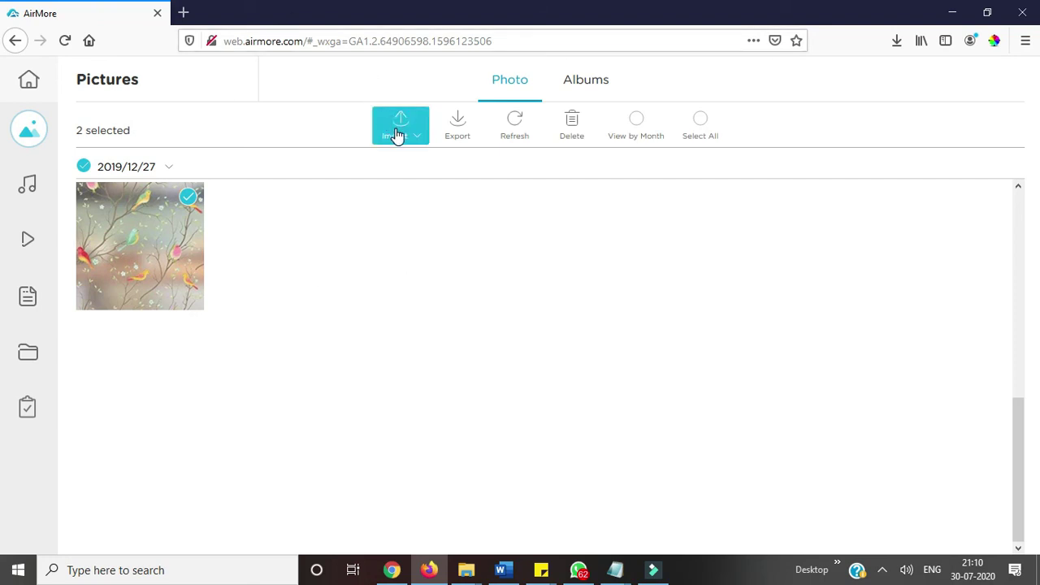
pyautogui.click(470, 272)
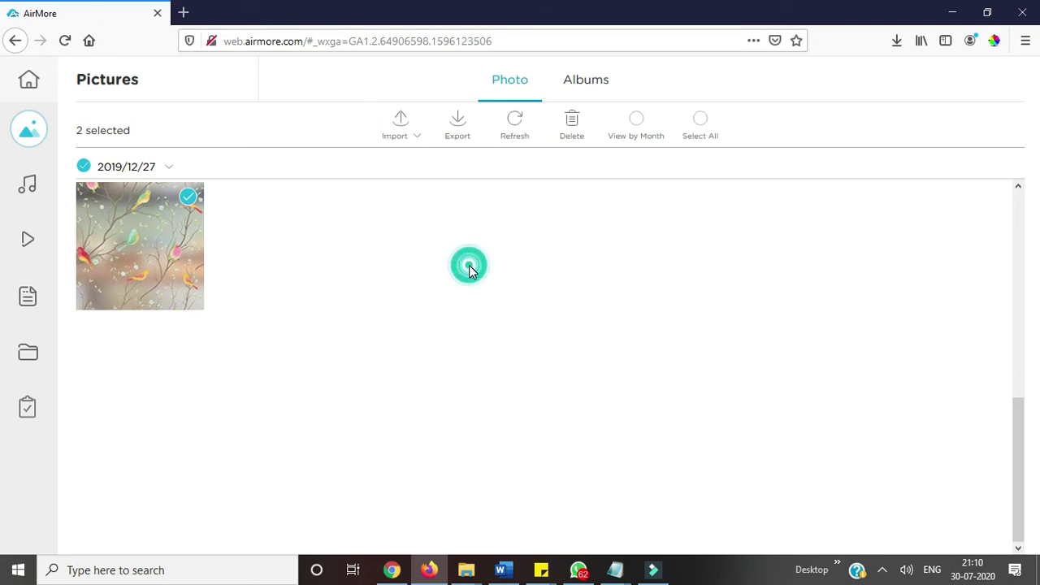